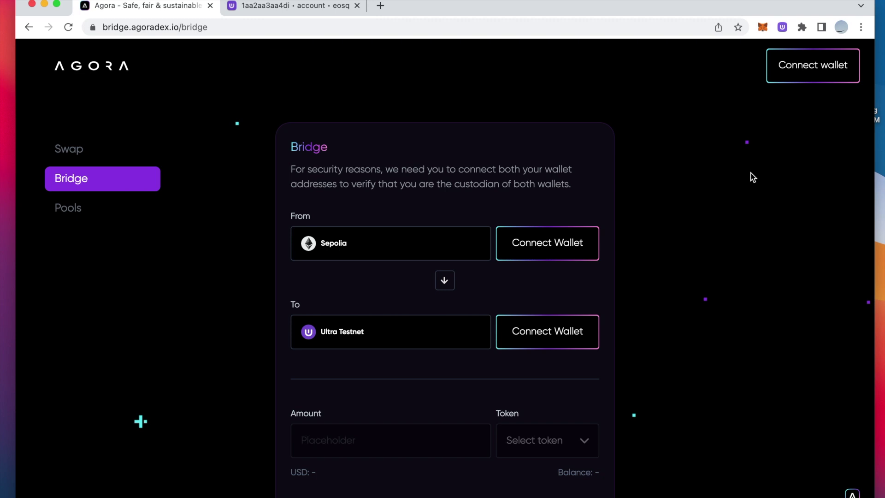
Check the Sepolia balance in MetaMask and connect the Sepolia wallet as the bridge's source.
click(763, 27)
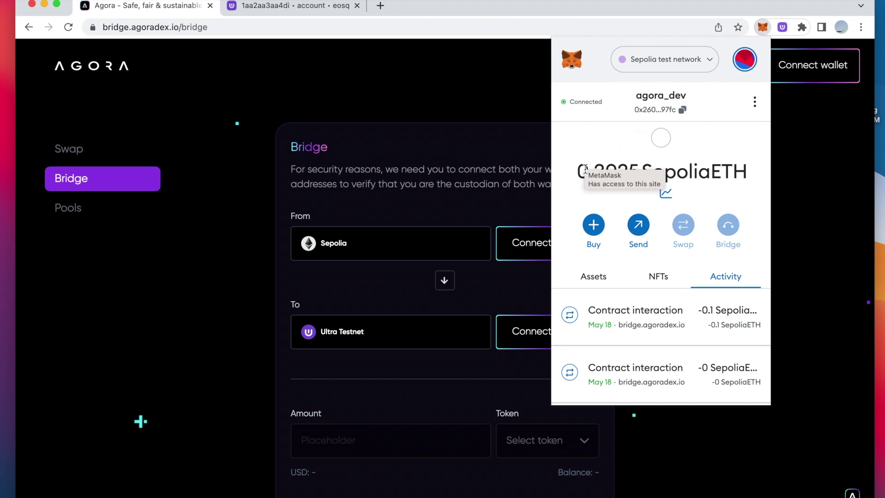
click(764, 30)
click(557, 247)
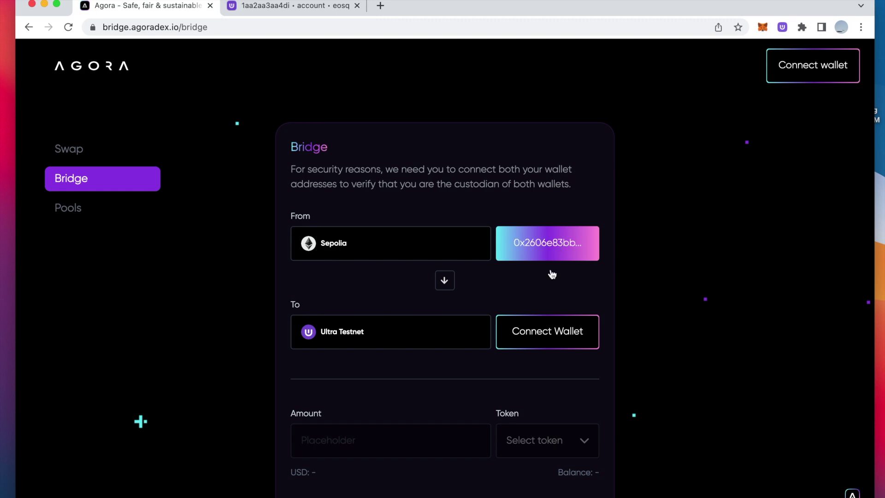
Connect the Ultra Testnet wallet as the bridge's destination, entering the wallet password to unlock it.
click(533, 342)
text(••••••••••)
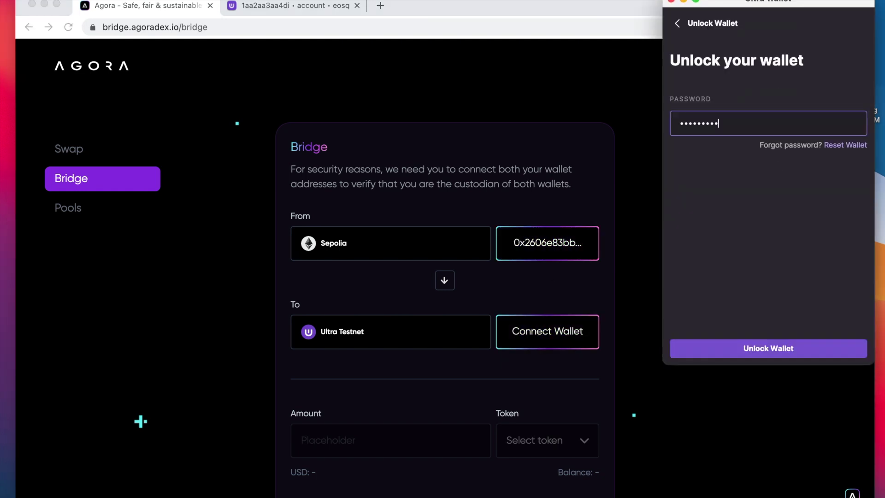
key(Return)
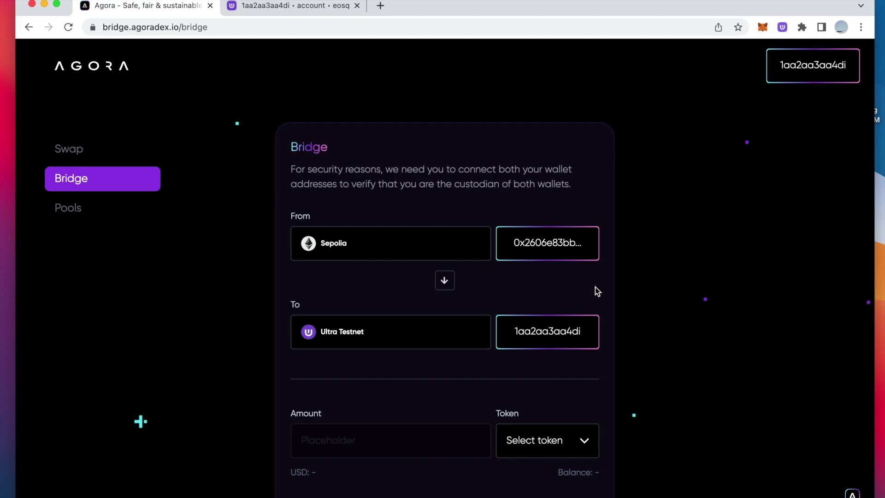
Review the tokens offered for bridging from Sepolia and in the reversed direction from Ultra Testnet, then restore the Sepolia-to-Ultra direction.
scroll(557, 409, down, 2)
click(557, 409)
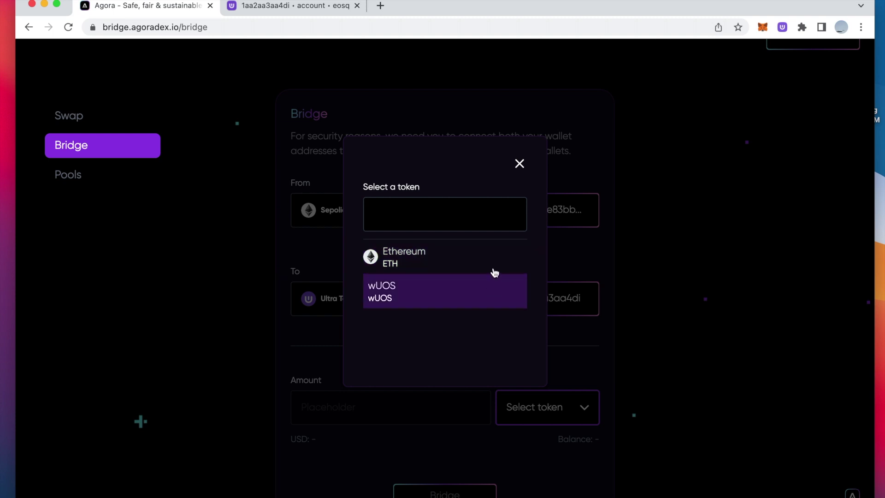
click(520, 163)
click(445, 246)
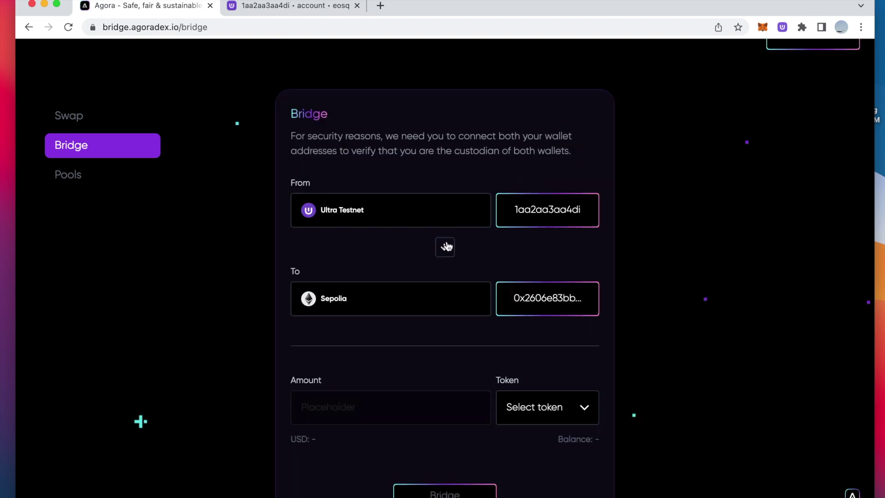
click(514, 406)
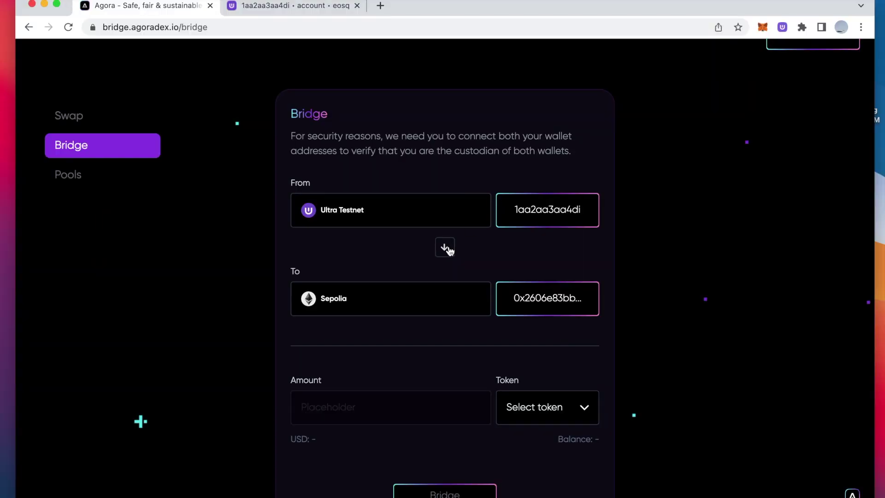
click(444, 247)
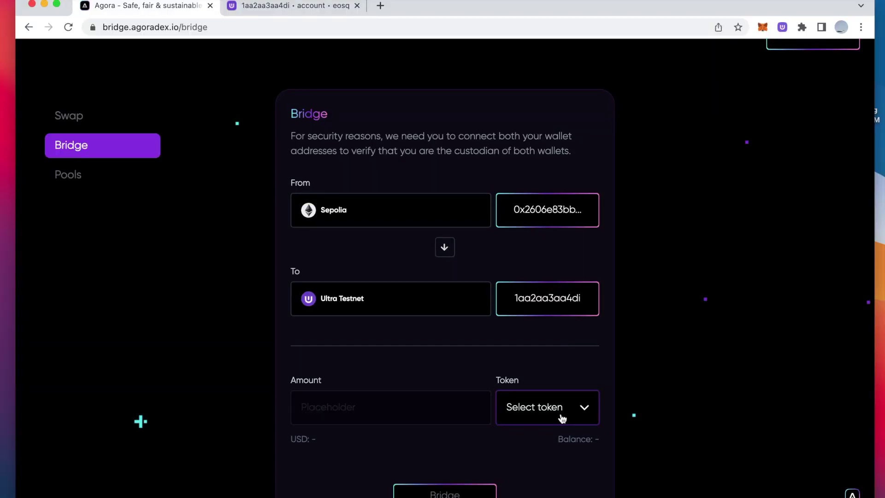
Choose ETH as the token to bridge, set the amount to 0.1 and check the available balance.
click(561, 413)
click(496, 264)
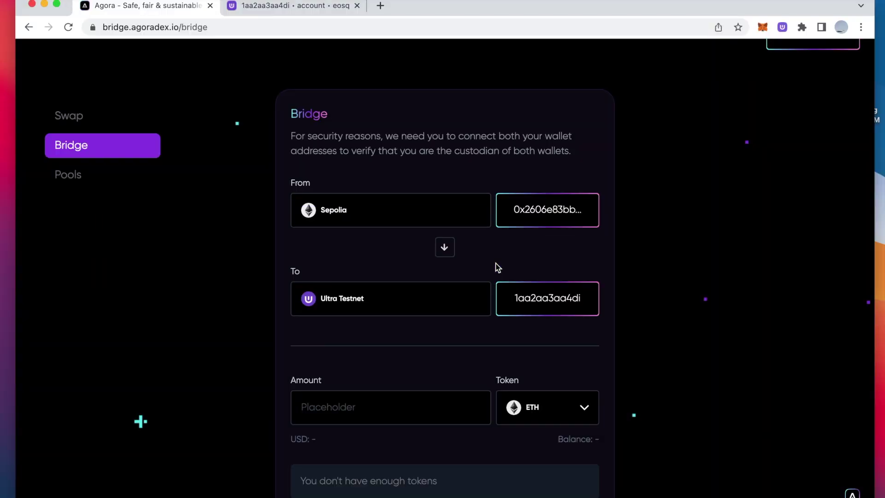
click(413, 403)
text(0.1)
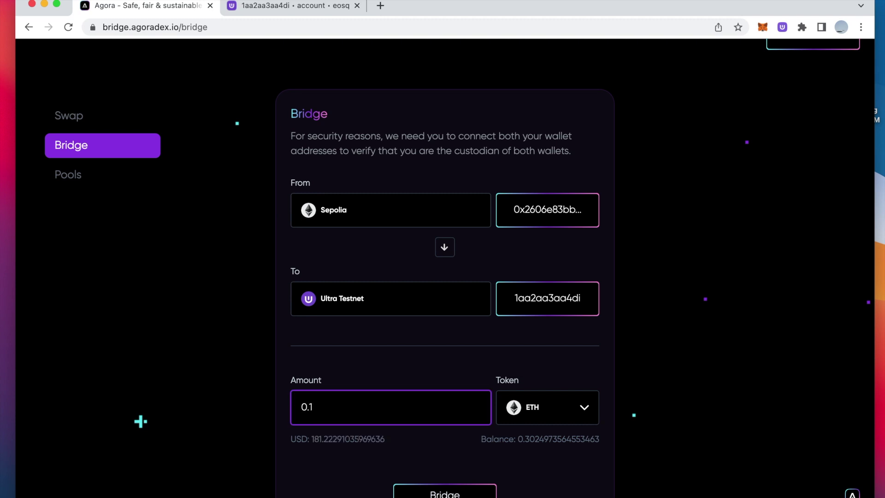
drag(518, 439, 598, 438)
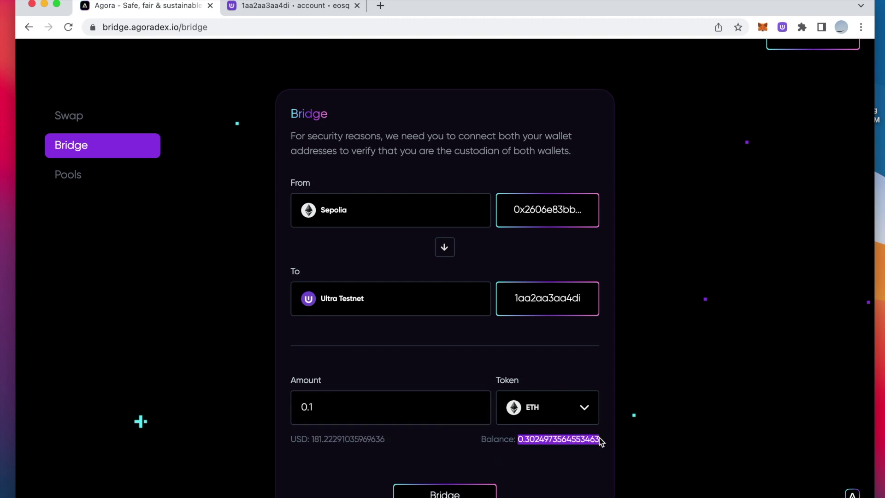
click(551, 456)
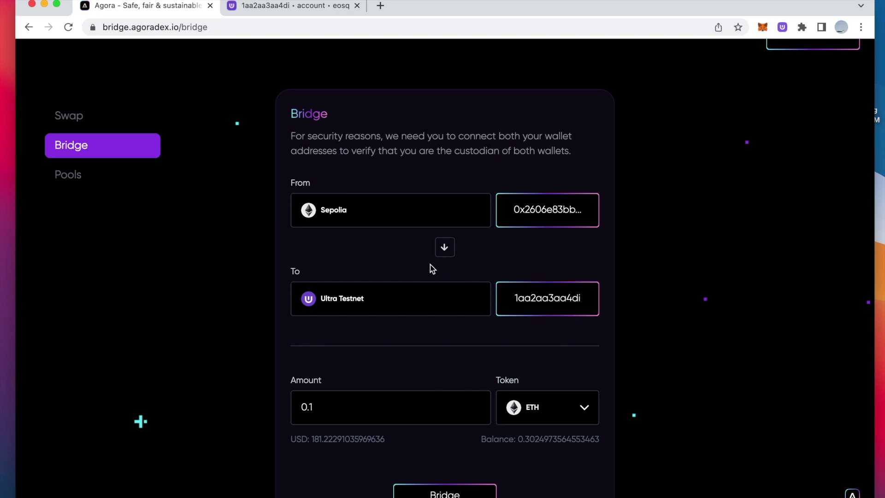
Refresh the account's page in the Ultra testnet explorer and check its WETH balance before bridging.
click(281, 7)
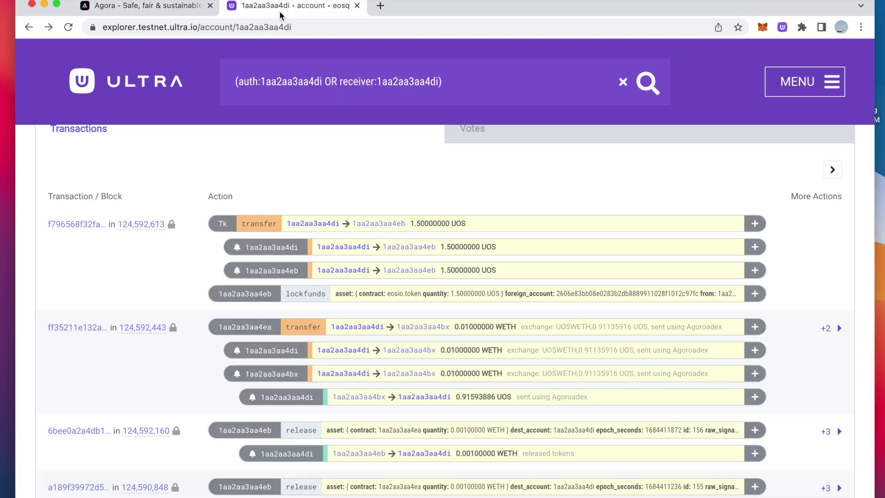
click(70, 28)
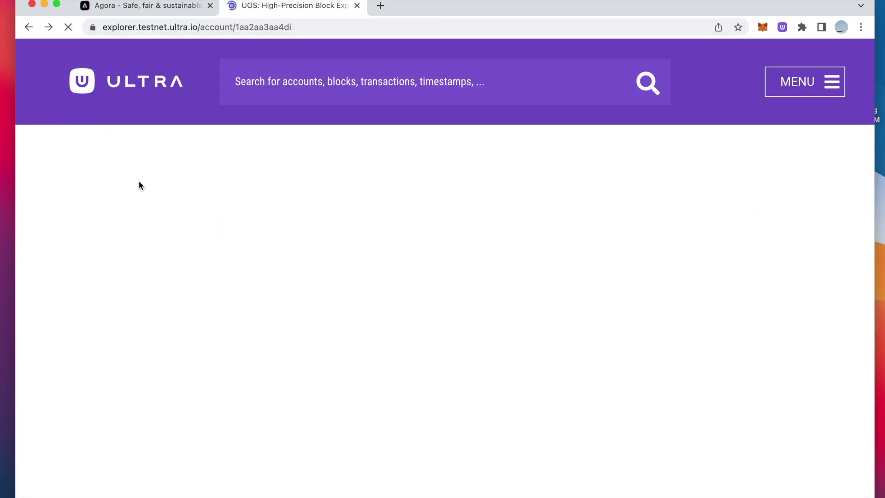
scroll(93, 316, down, 1)
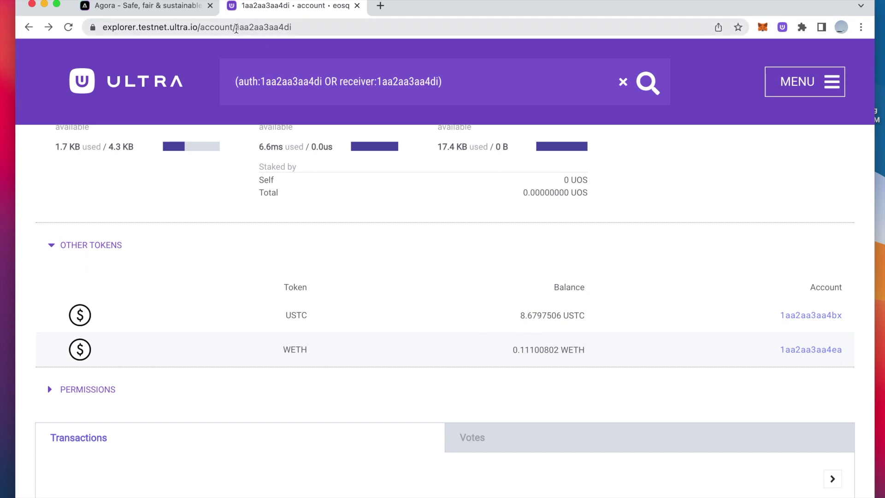
double_click(249, 27)
click(147, 6)
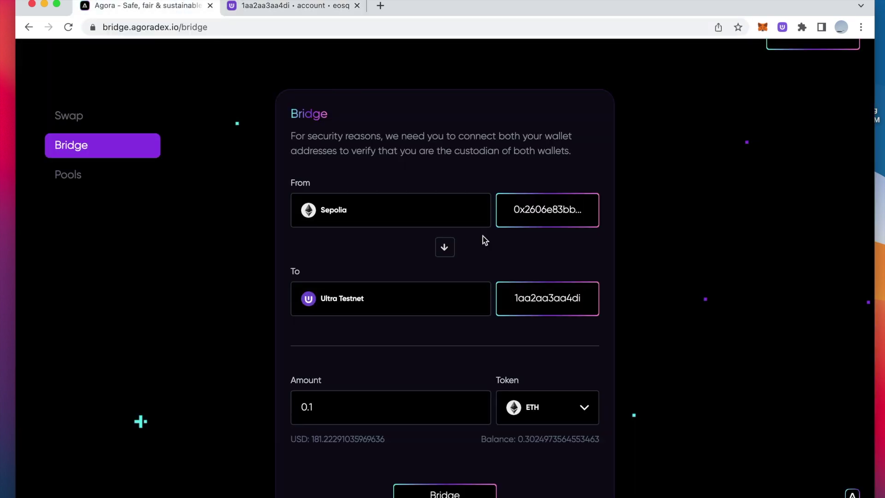
click(317, 10)
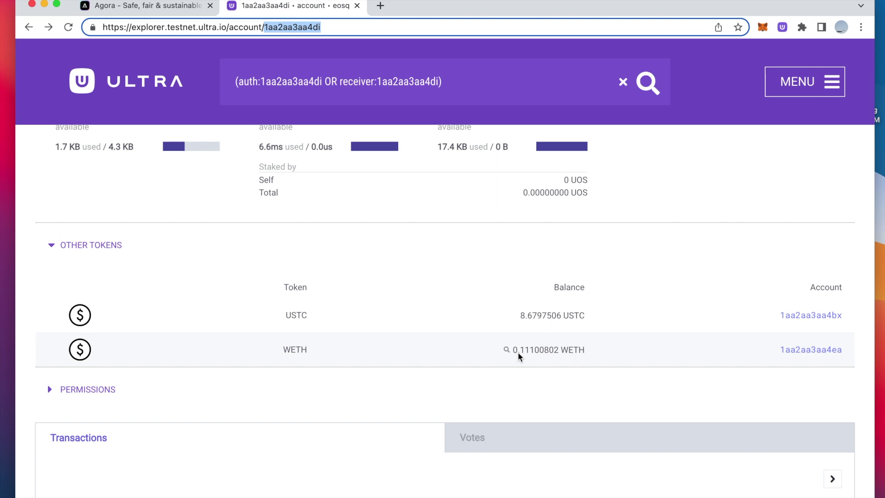
Return to the Agora bridge page, submit the 0.1 ETH transfer and confirm the contract interaction in MetaMask.
click(169, 10)
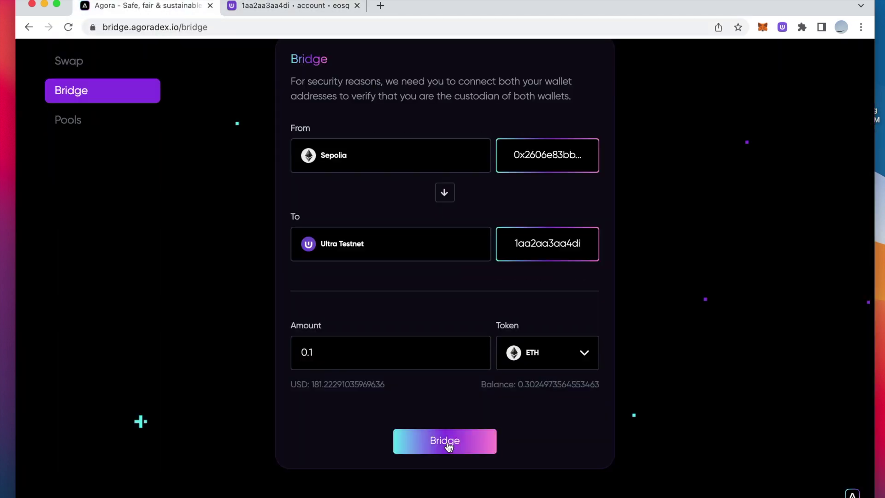
click(447, 442)
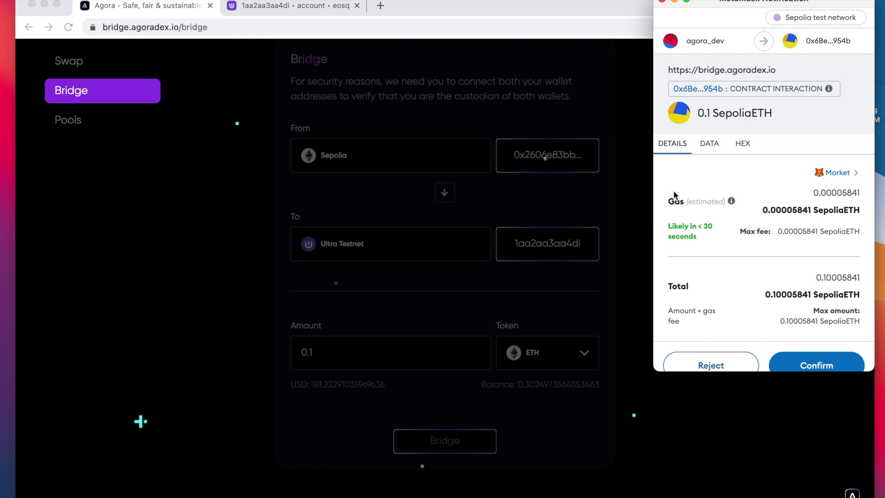
click(783, 363)
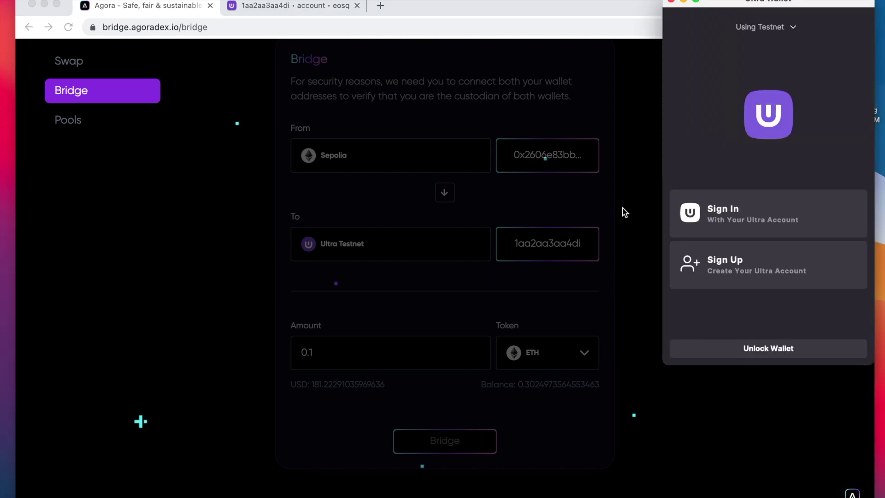
Unlock the Ultra wallet with its password, confirm the release transaction for 0.1 WETH and close the wallet window.
click(694, 346)
click(710, 123)
text(***********)
key(Return)
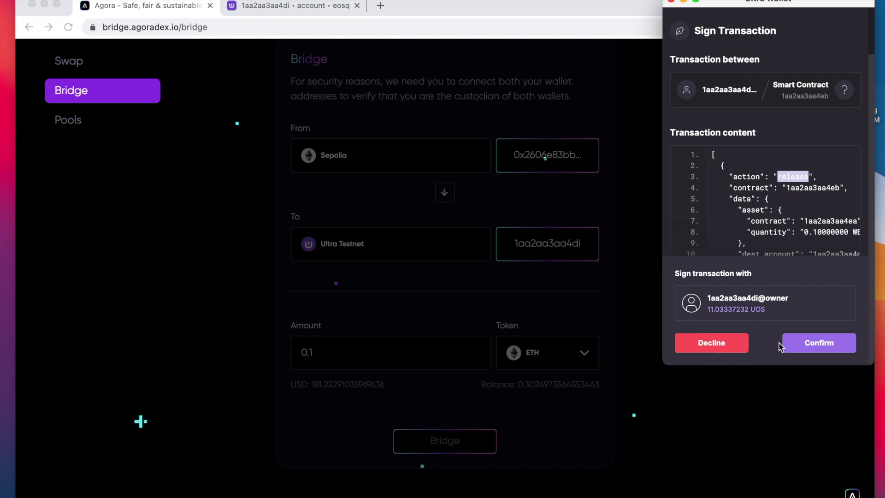
click(803, 347)
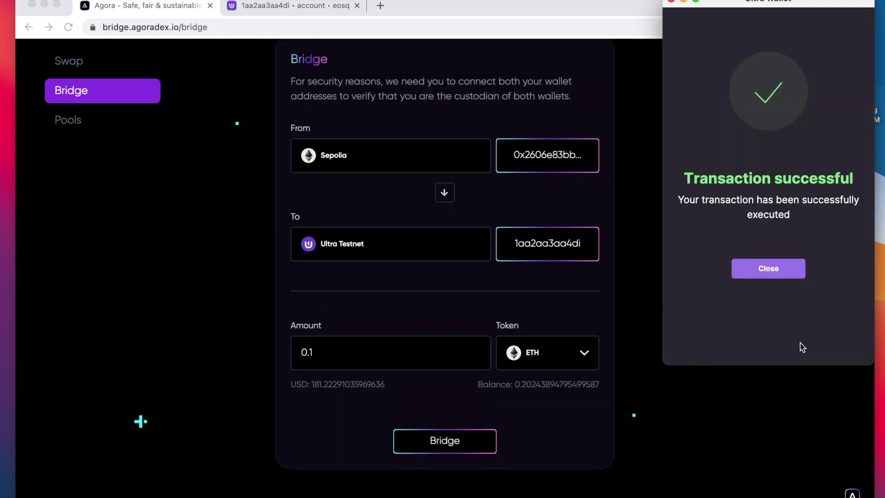
click(768, 269)
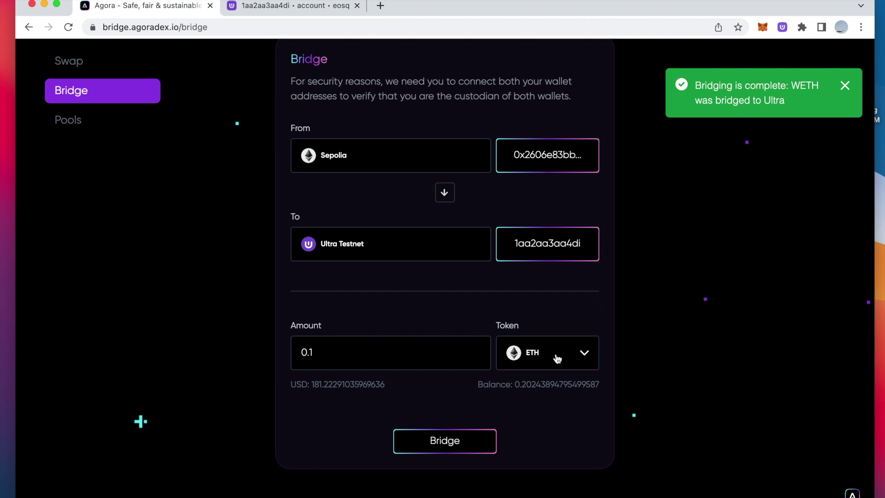
Check the remaining ETH balance on the bridge form and in MetaMask.
drag(515, 384, 595, 383)
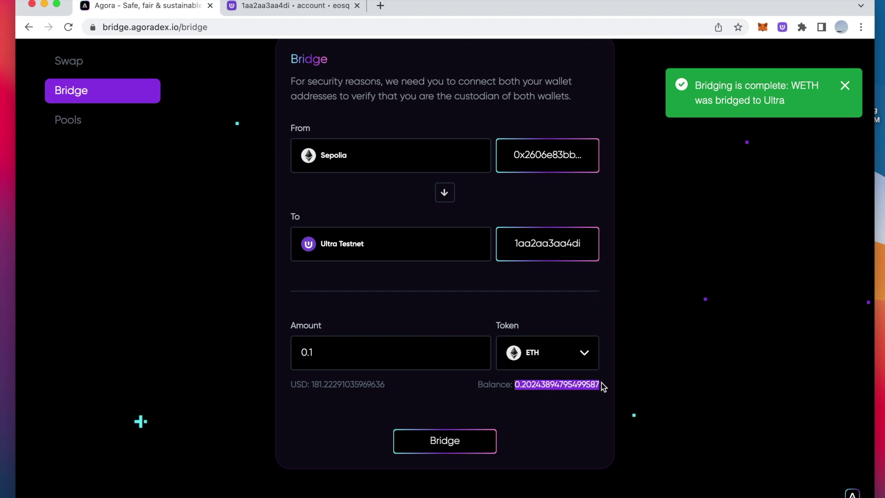
click(763, 28)
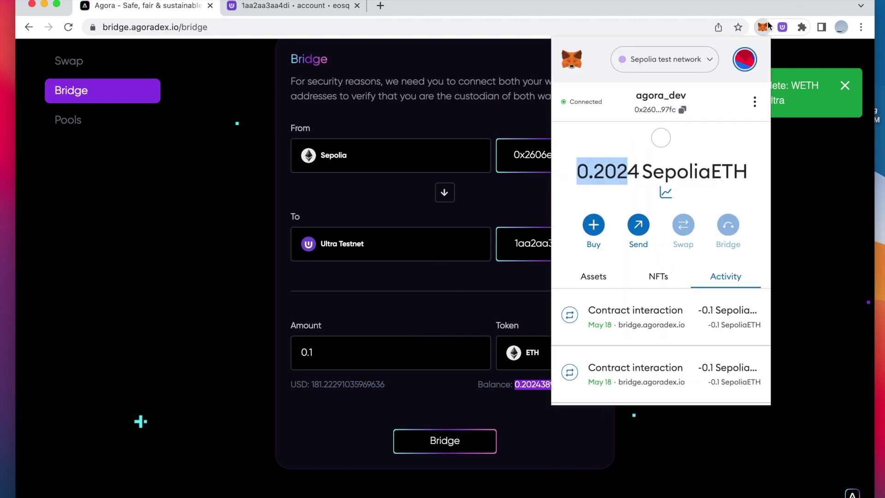
click(763, 27)
Refresh the account's page in the Ultra explorer and check the WETH balance under its other tokens.
click(293, 8)
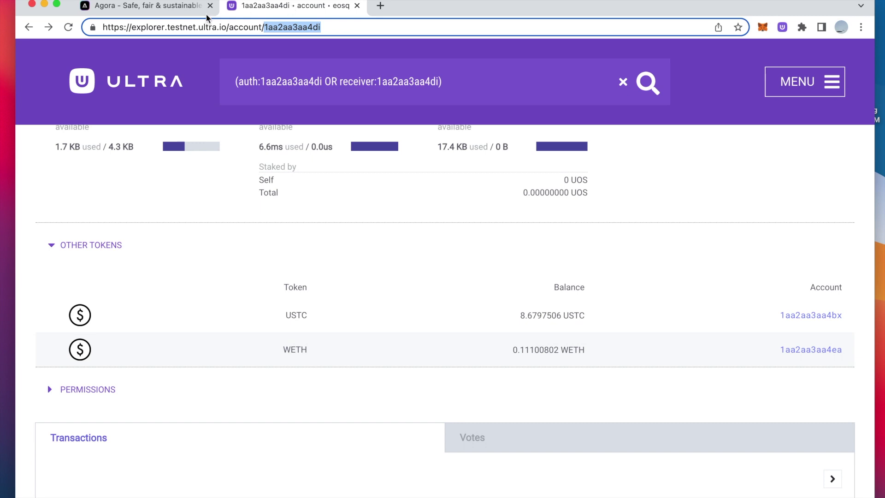
click(68, 27)
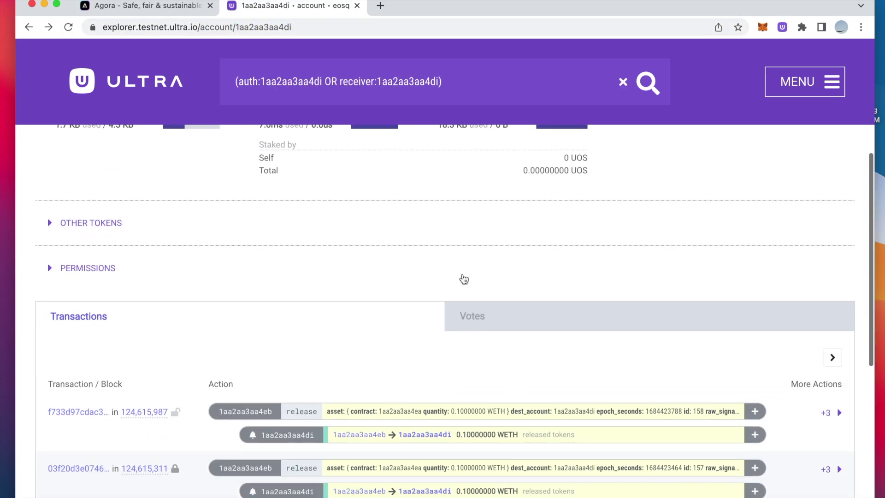
click(455, 241)
drag(513, 330, 561, 331)
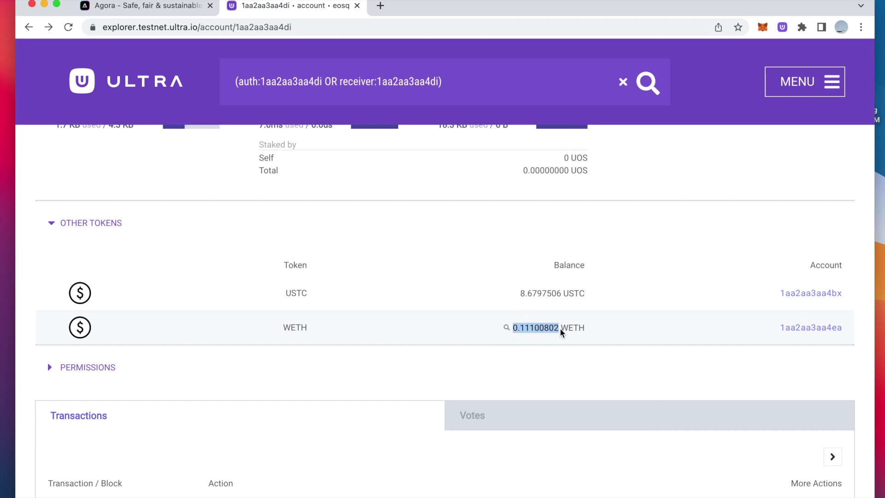
Open the WETH token contract's tables and load the accounts table scoped to the receiving Ultra account to check its balance.
click(806, 331)
click(461, 365)
scroll(364, 386, down, 1)
click(294, 361)
key(BackSpace)
key(BackSpace)
text(di)
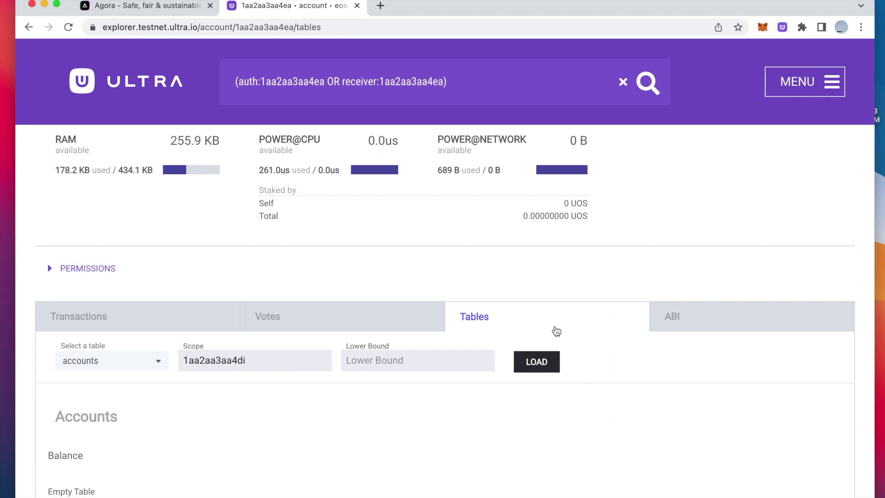
click(544, 365)
scroll(443, 389, down, 1)
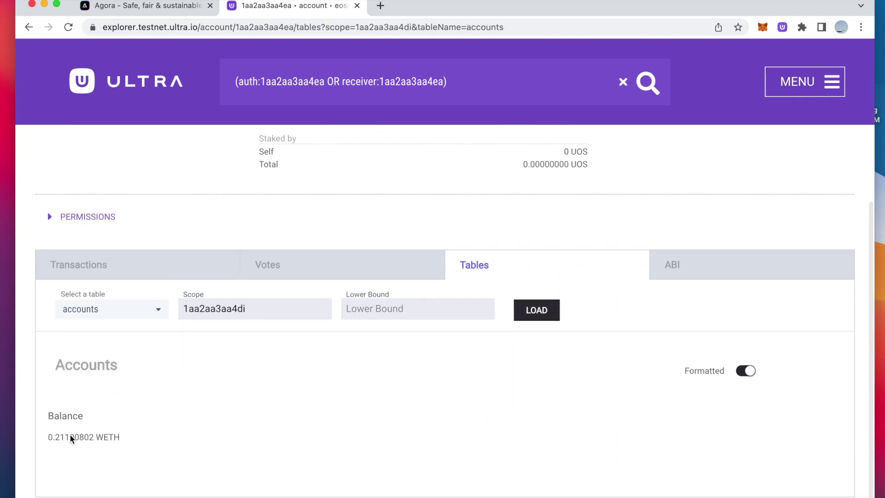
drag(93, 438, 119, 436)
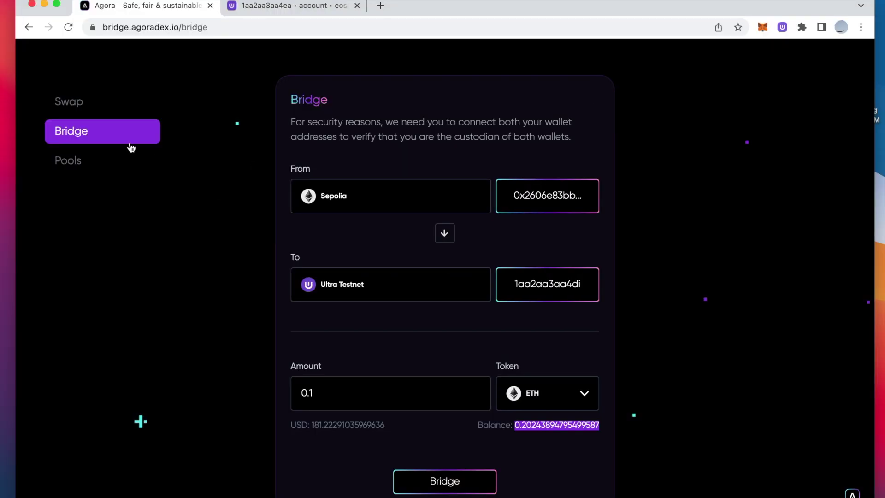
Back on the Agora site, open the liquidity pools and view the UOS/WETH pool.
scroll(130, 145, up, 1)
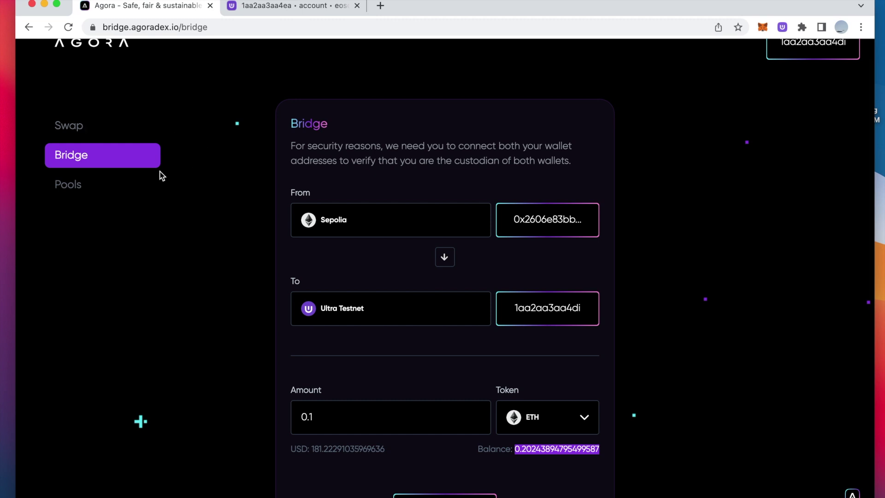
click(78, 192)
scroll(275, 252, down, 1)
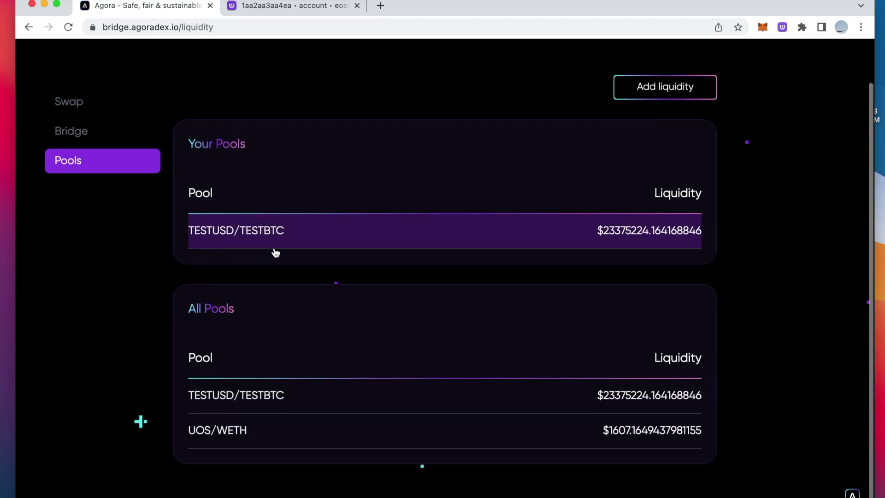
click(330, 438)
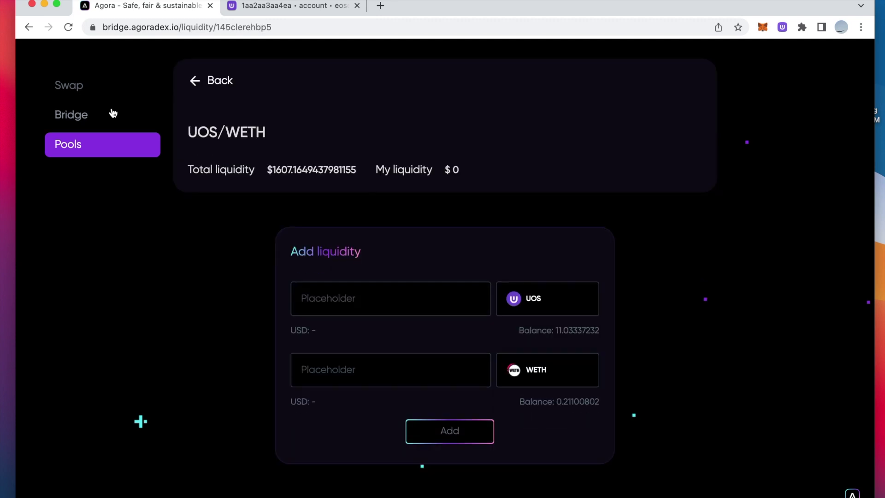
Set up a swap of 0.1 WETH for UOS on the Agora swap form.
click(82, 88)
click(559, 193)
scroll(436, 338, down, 1)
click(430, 351)
click(537, 284)
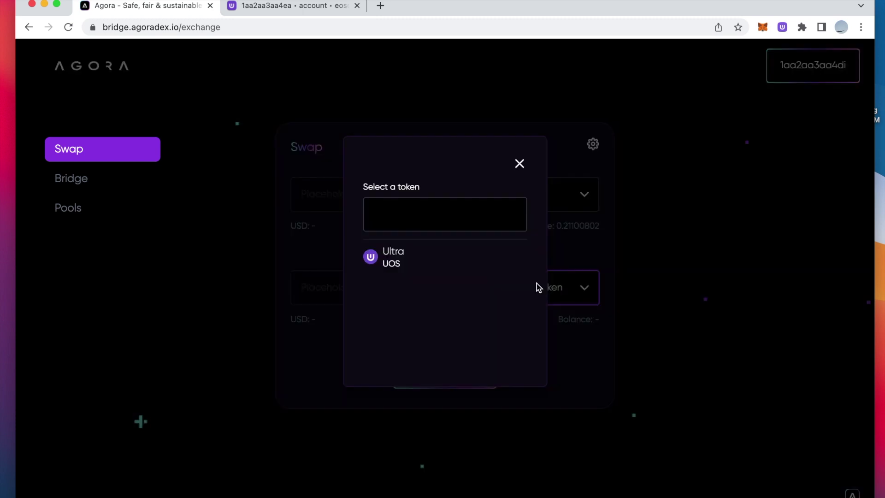
click(475, 262)
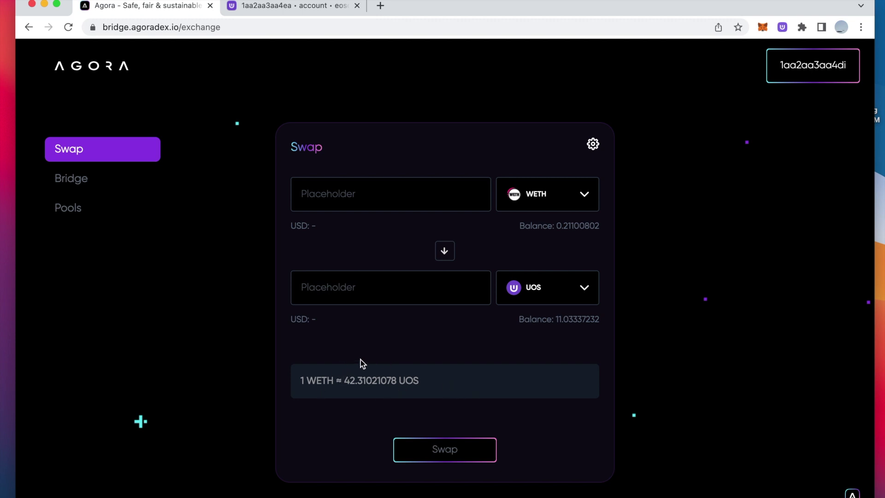
click(426, 196)
text(0.1)
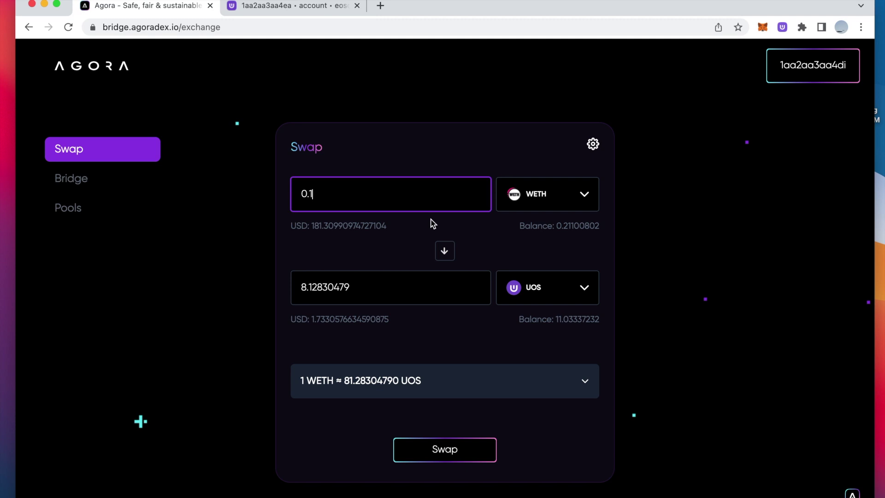
Submit the swap, unlock the Ultra wallet with its password, and confirm the WETH transfer transaction.
click(443, 450)
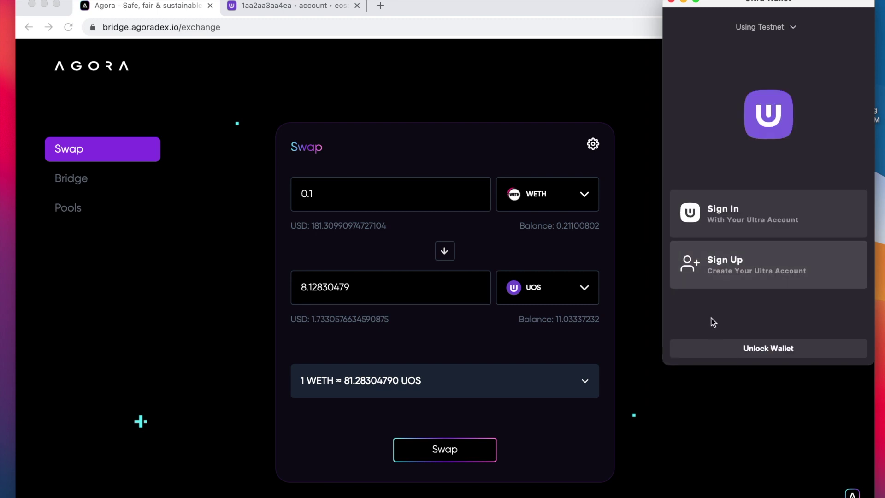
click(713, 355)
text(••••••••••••)
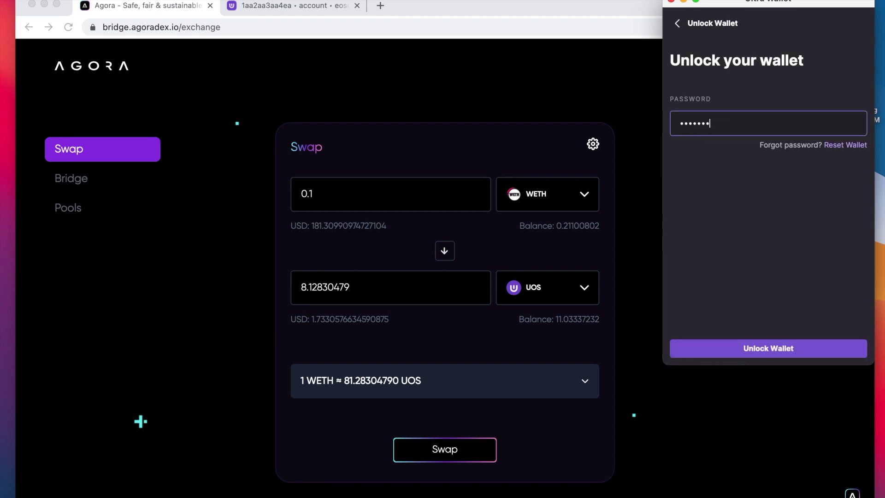
key(Return)
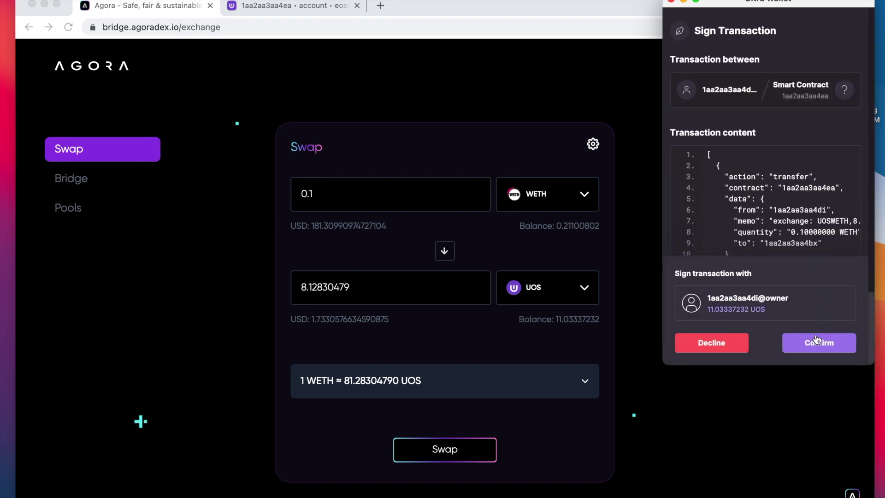
click(817, 341)
click(780, 275)
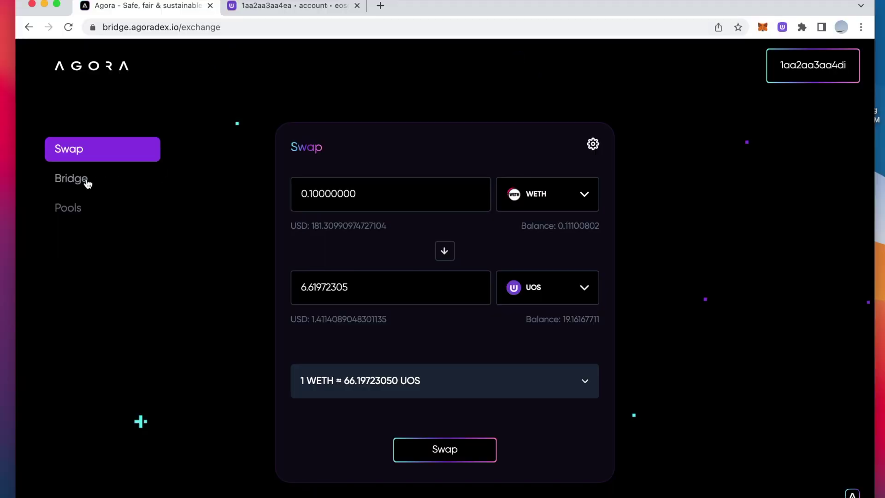
Reverse the bridge direction to go from Ultra Testnet to Sepolia and connect both wallets.
click(87, 183)
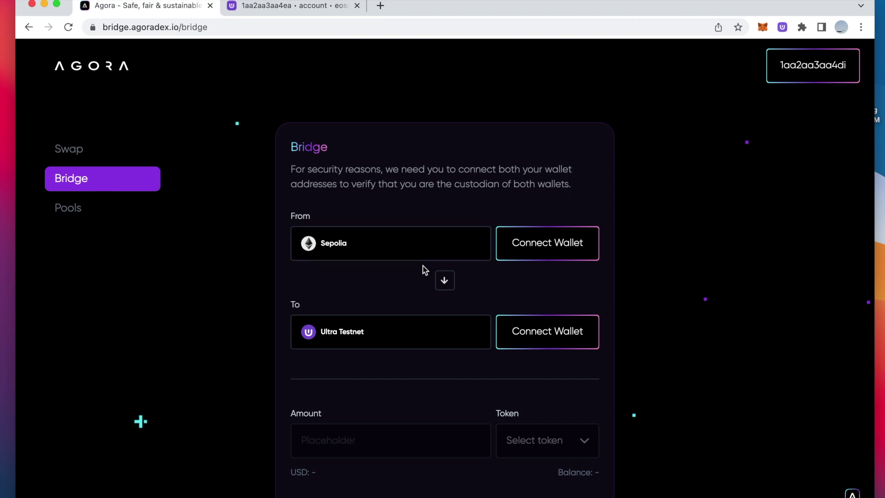
click(445, 281)
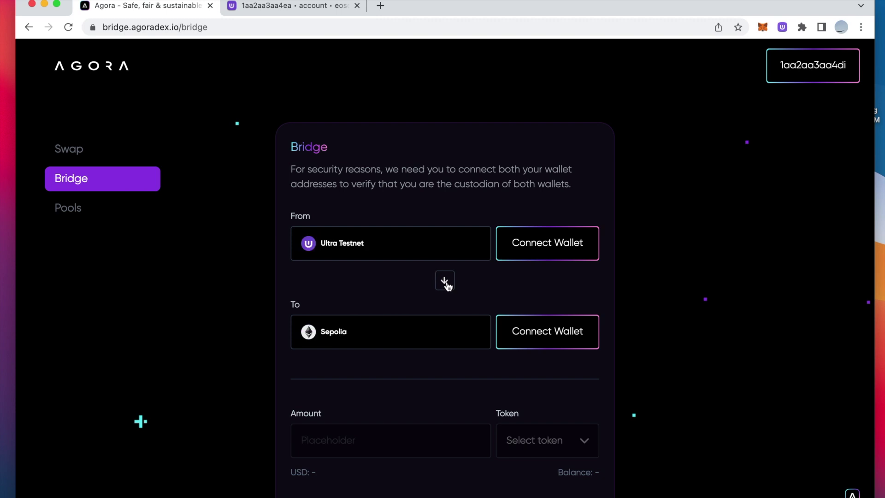
click(538, 252)
click(538, 332)
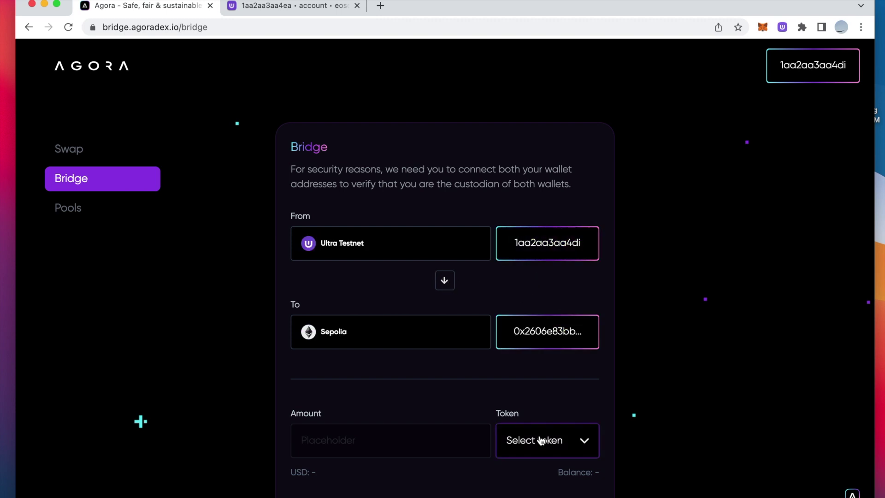
Choose UOS as the token to bridge and set the amount to 0.1.
click(542, 441)
click(490, 298)
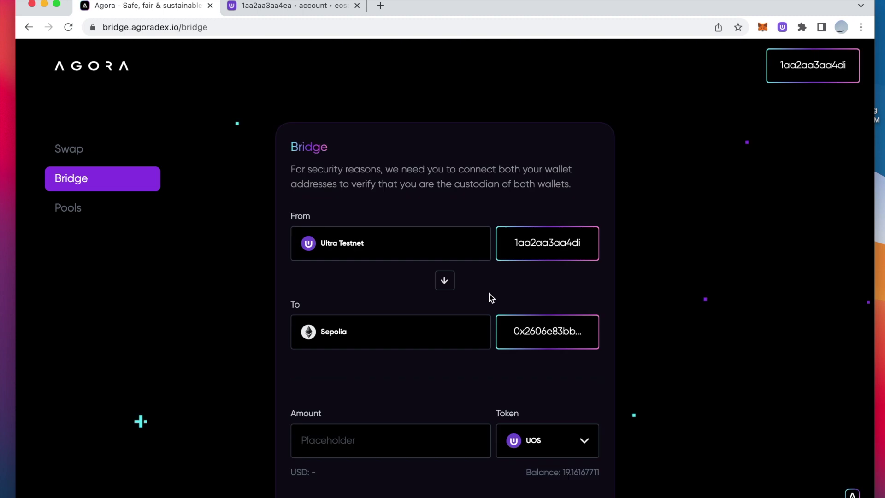
click(400, 439)
text(0.)
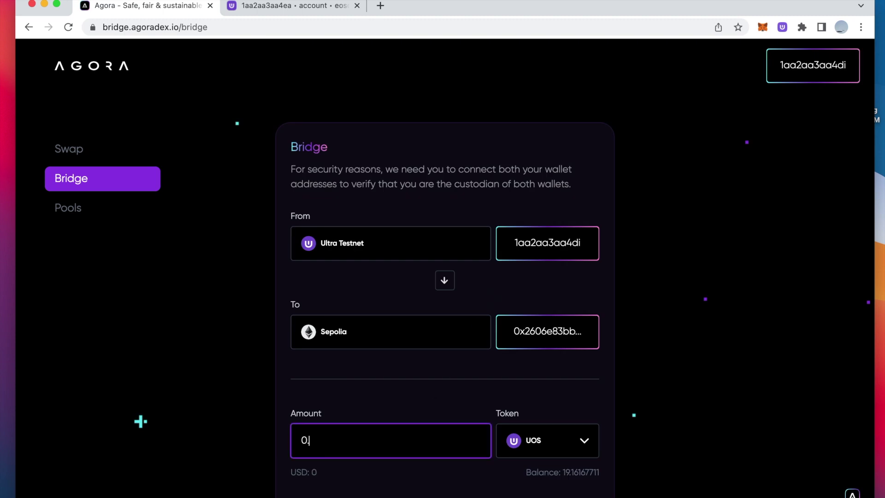
text(1)
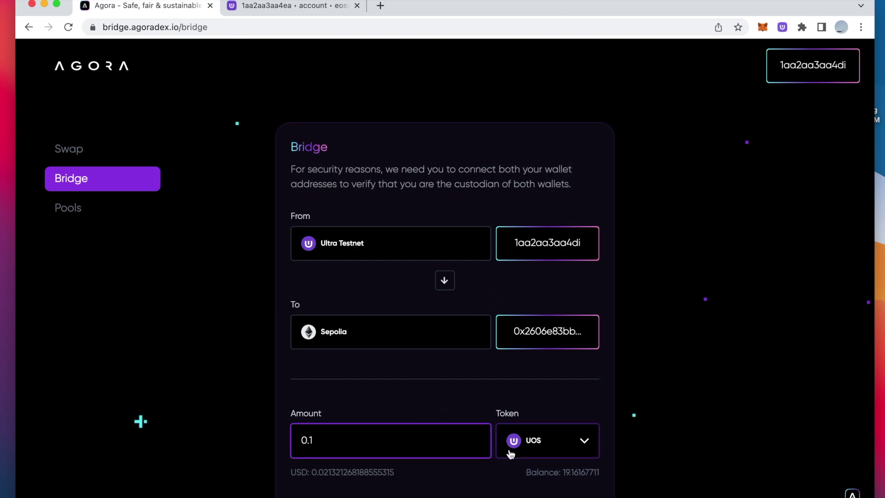
Check the UOS balance on the bridge form and the wUOS balance among the MetaMask assets.
drag(564, 472, 600, 472)
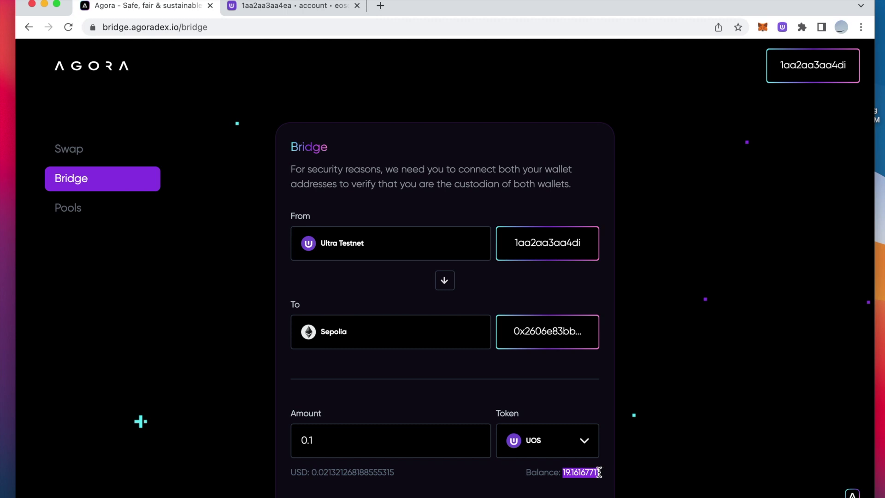
click(763, 27)
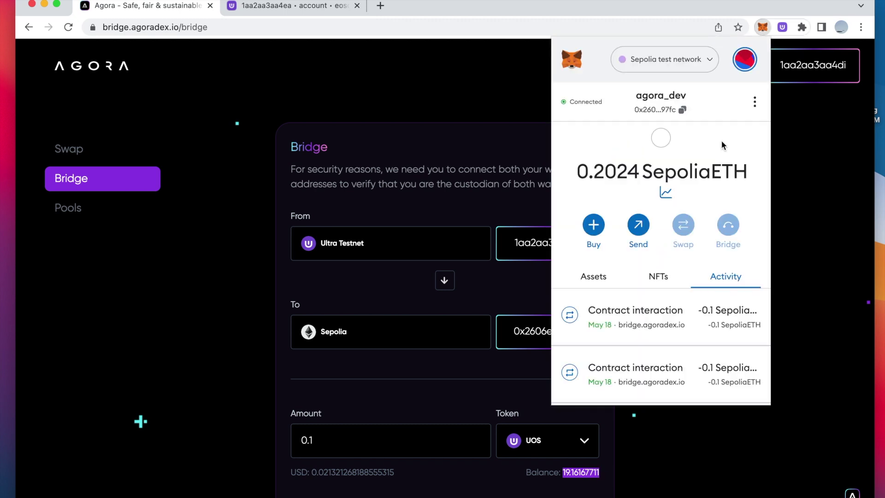
click(599, 275)
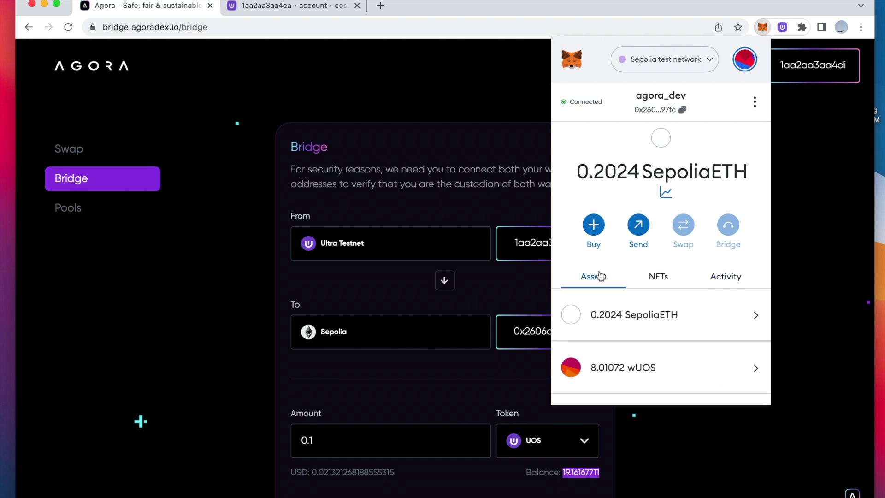
scroll(620, 360, down, 1)
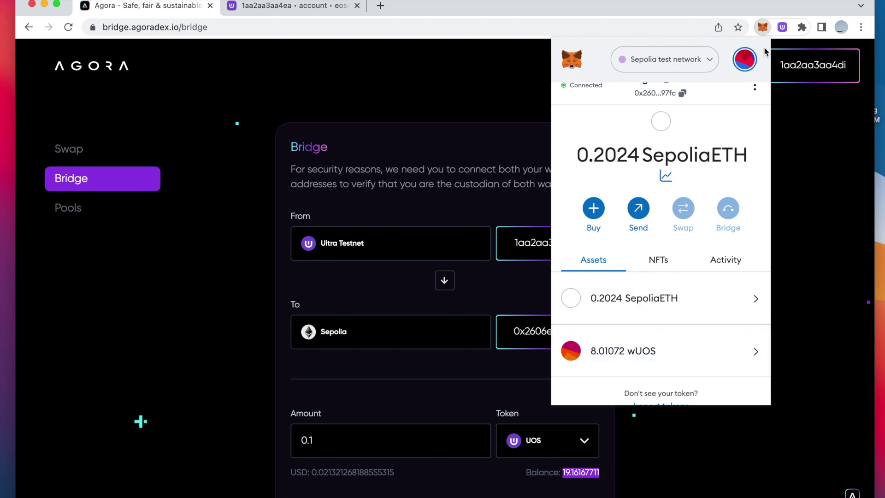
Submit the UOS bridge transfer, unlock the Ultra wallet with its password, and confirm the transactions in both the Ultra wallet and MetaMask.
scroll(472, 323, down, 3)
click(472, 444)
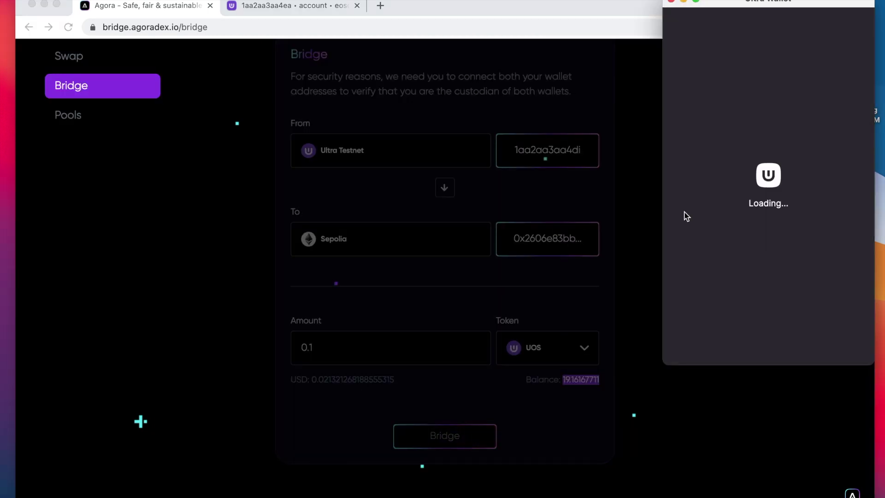
text(**********)
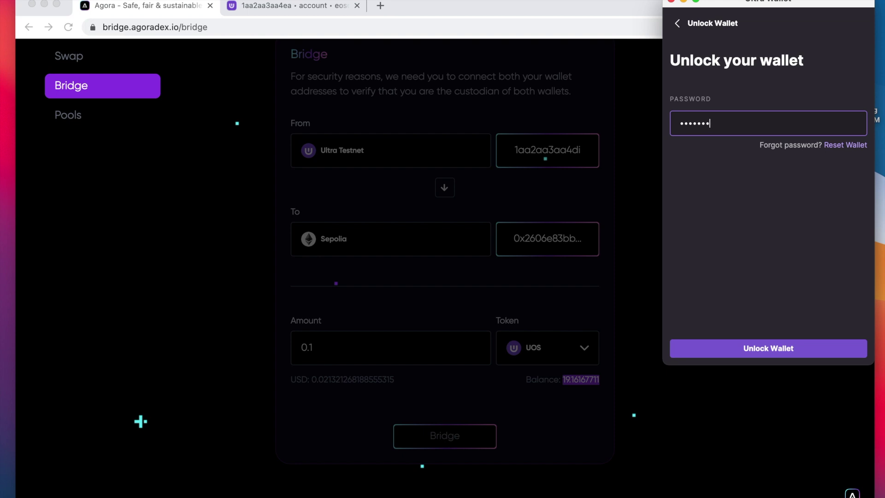
key(Return)
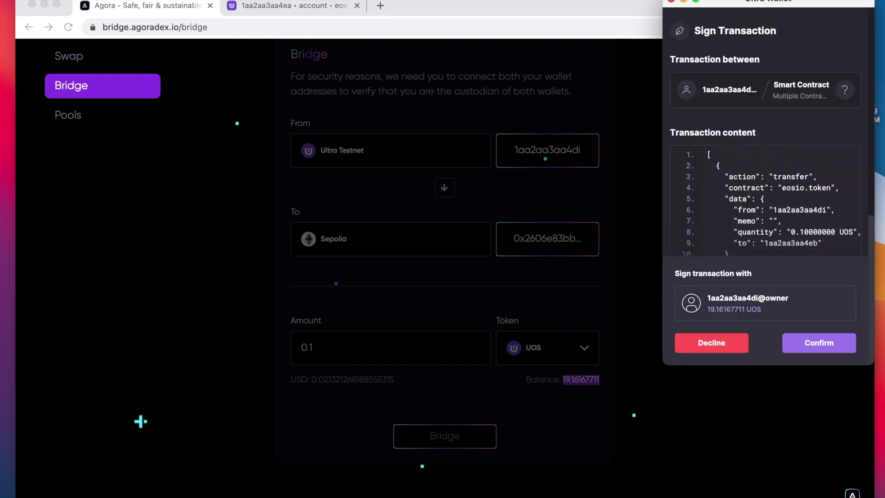
click(809, 347)
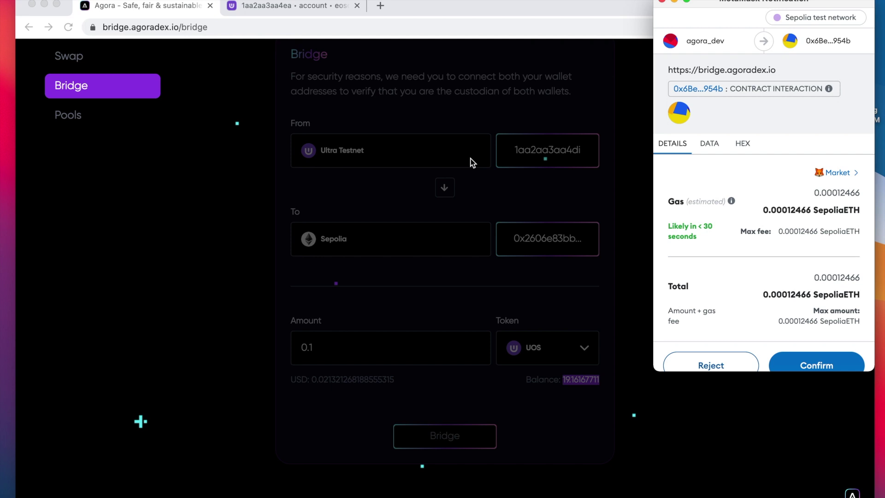
click(811, 366)
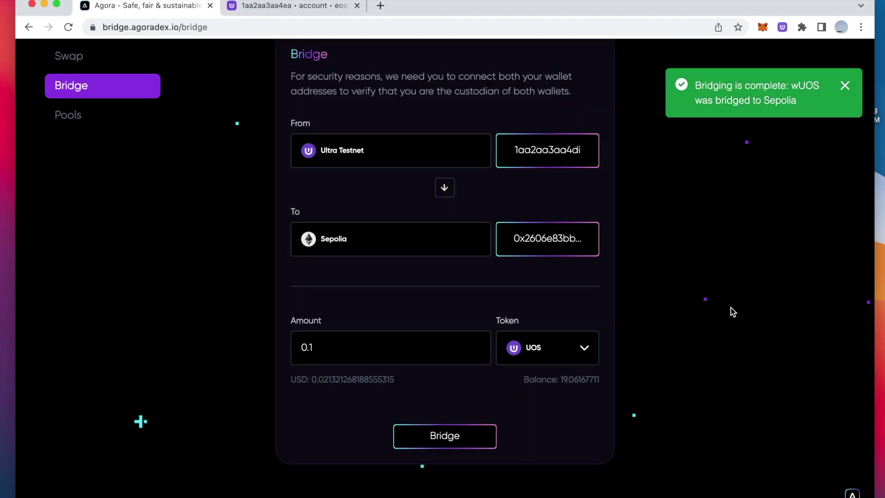
Check the remaining UOS balance on the bridge form, dismiss the bridging notification, and view the wUOS balance in MetaMask's assets.
scroll(731, 308, up, 2)
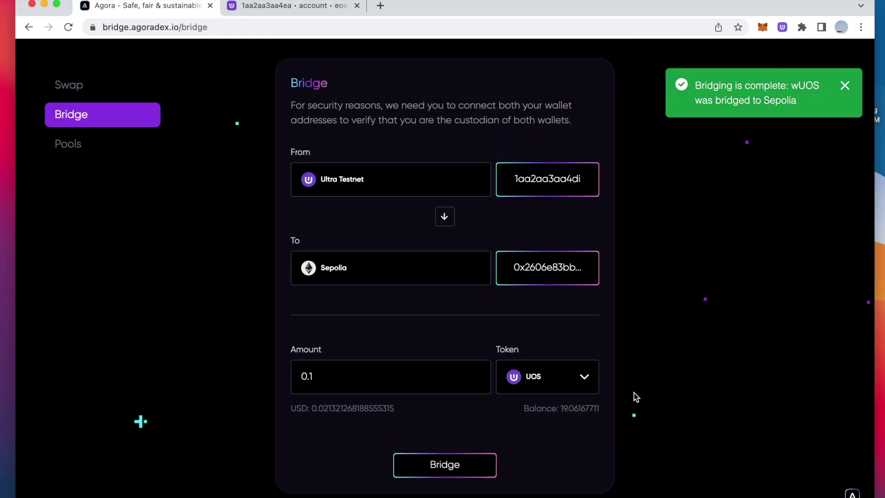
drag(561, 409, 570, 409)
click(782, 27)
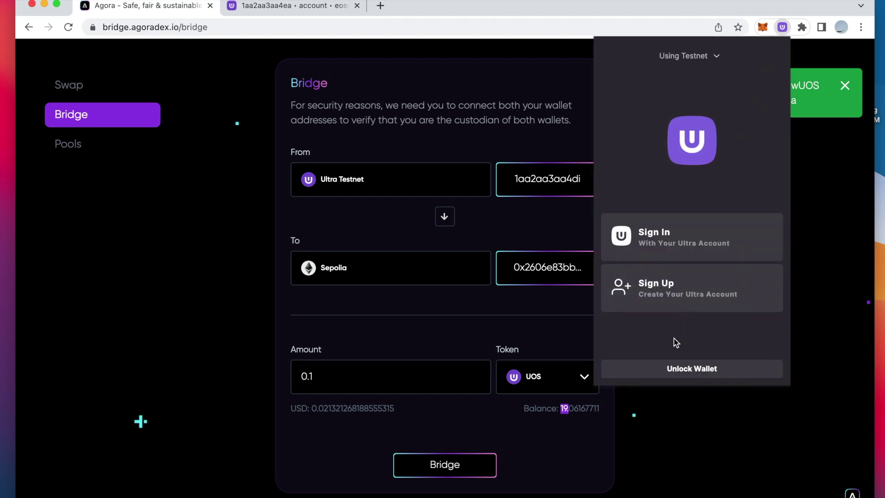
click(664, 369)
click(845, 86)
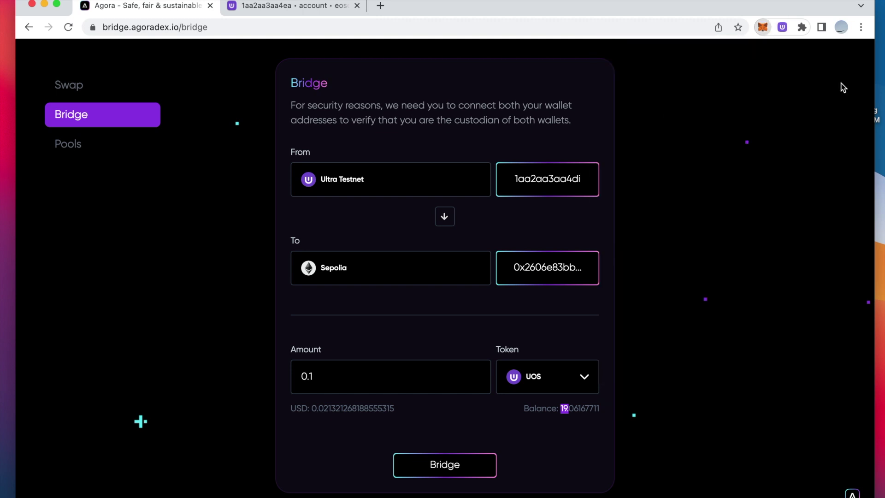
click(763, 27)
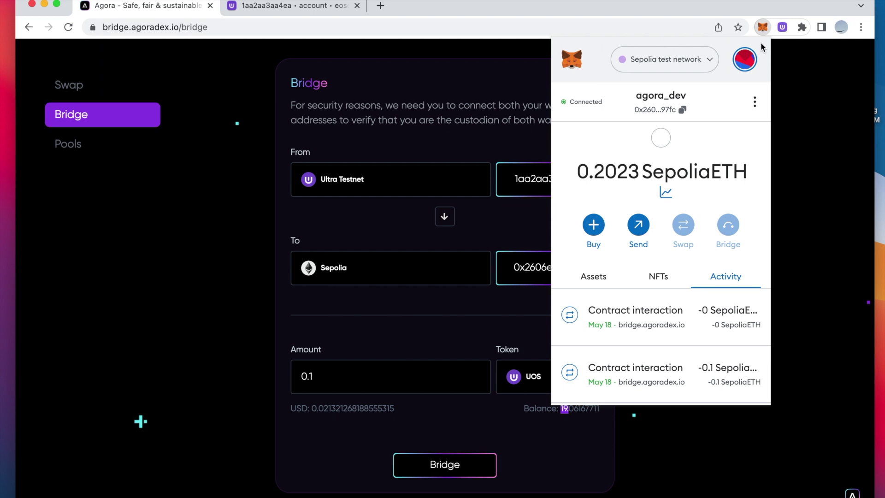
click(594, 276)
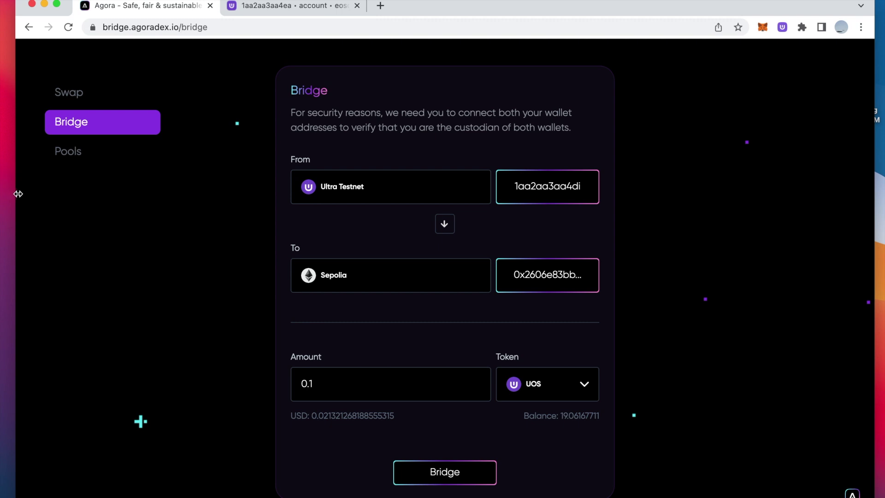
drag(16, 193, 387, 199)
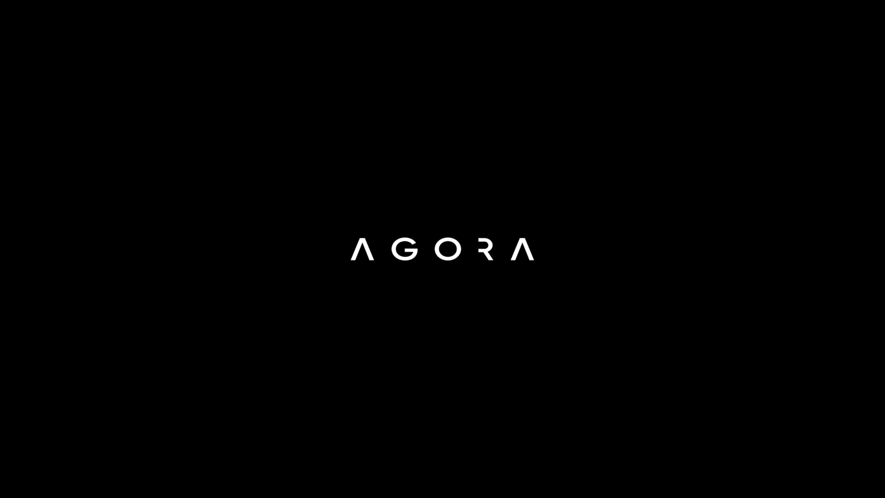